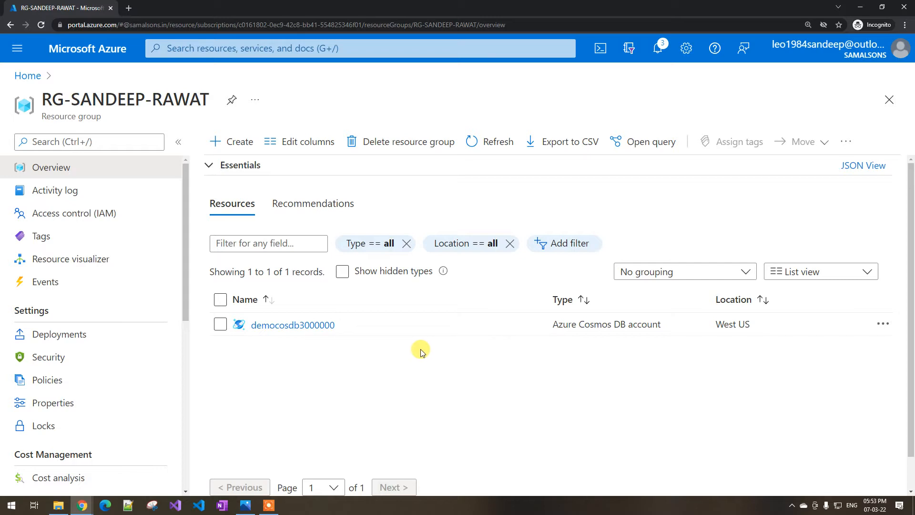
- Open the global data replication settings of the democosdb3000000 Cosmos DB account
click(301, 325)
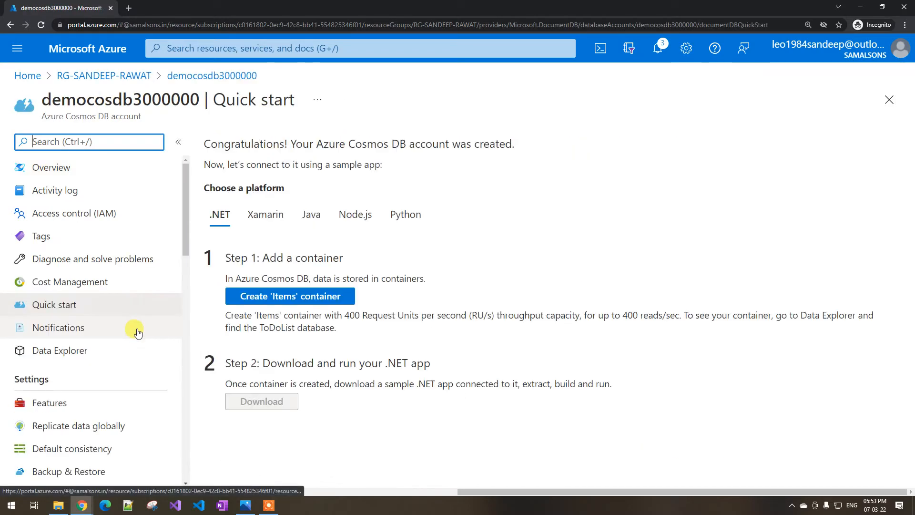
scroll(137, 332, down, 1)
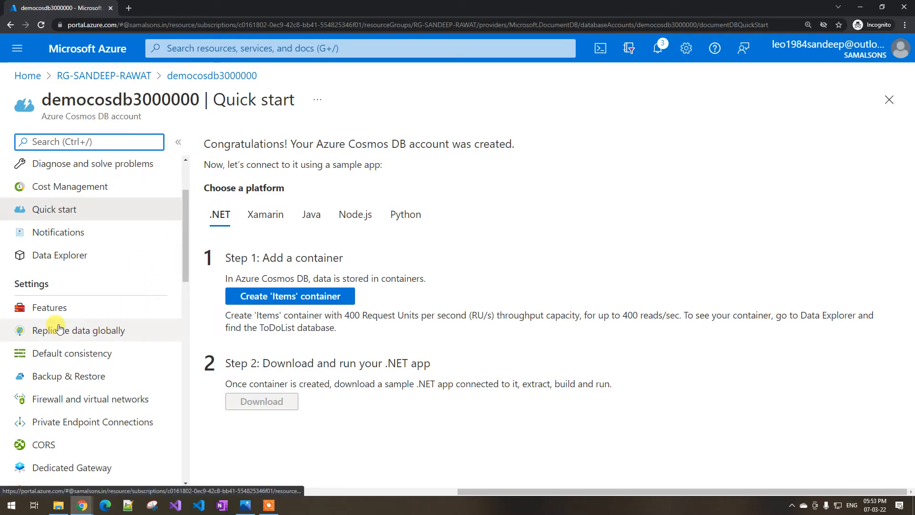
click(60, 332)
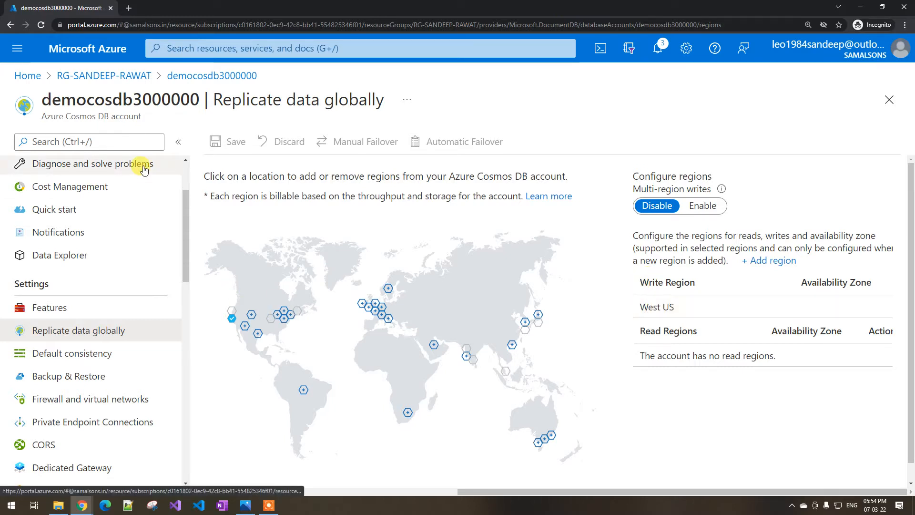
- Check the read and write locations in the account overview and return to the global data replication settings
drag(187, 193, 139, 167)
click(115, 170)
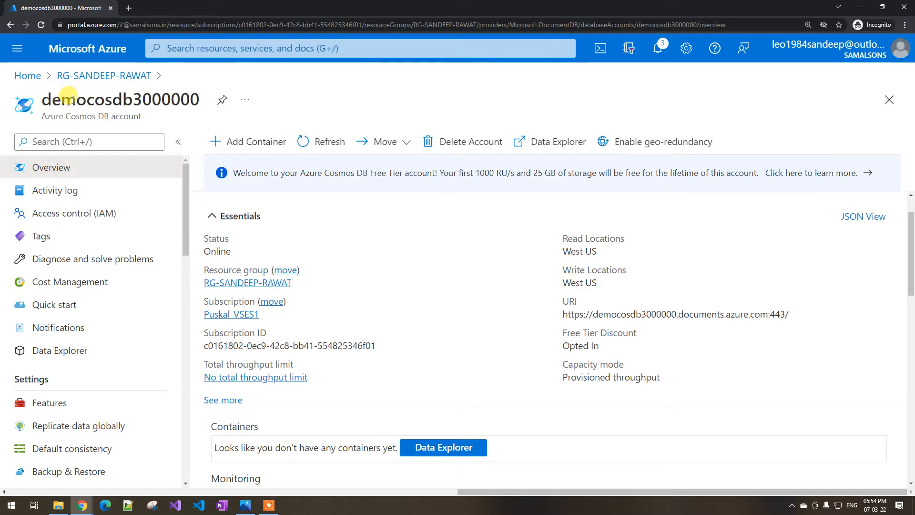
scroll(98, 257, down, 2)
click(106, 330)
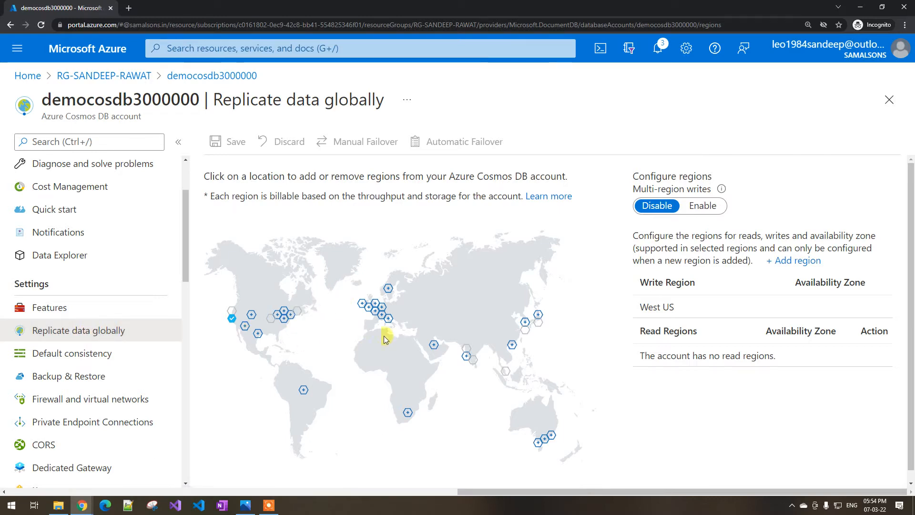
- Add West Central US as a read region by selecting it on the enlarged world map
key(ctrl+plus)
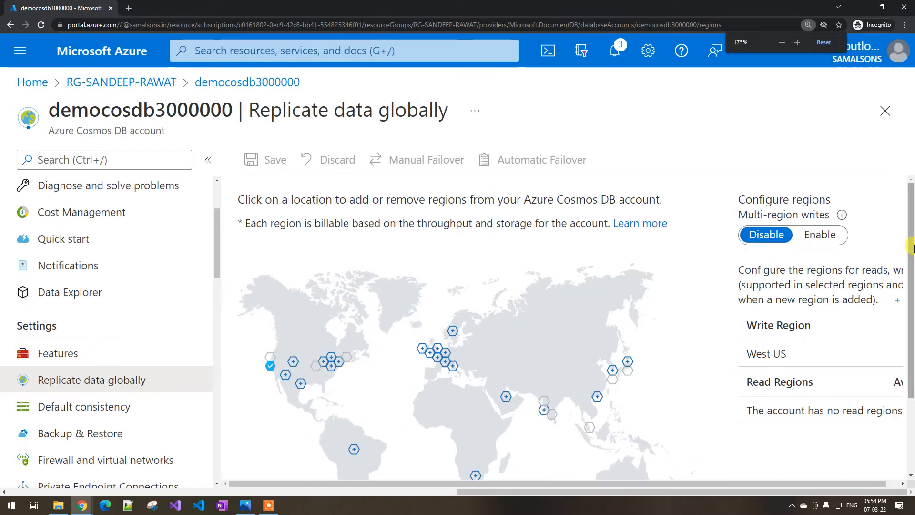
scroll(911, 248, down, 2)
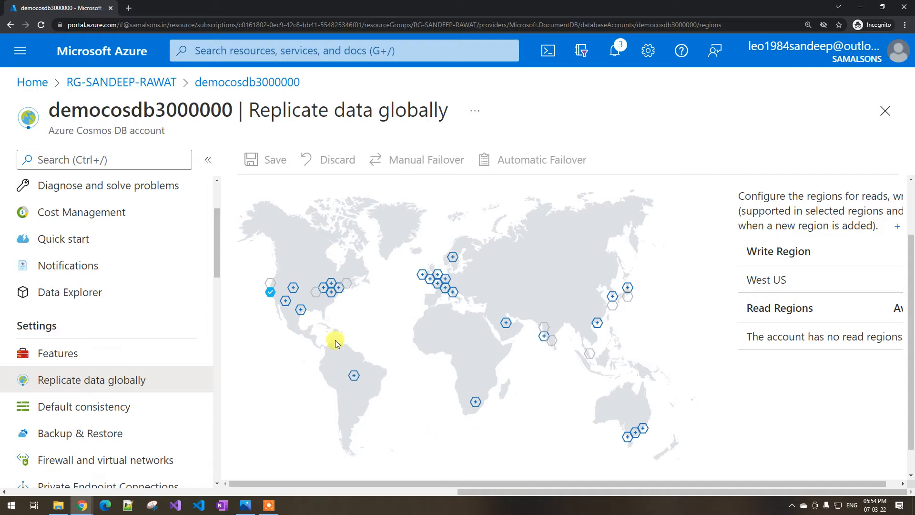
click(294, 287)
scroll(448, 286, down, 2)
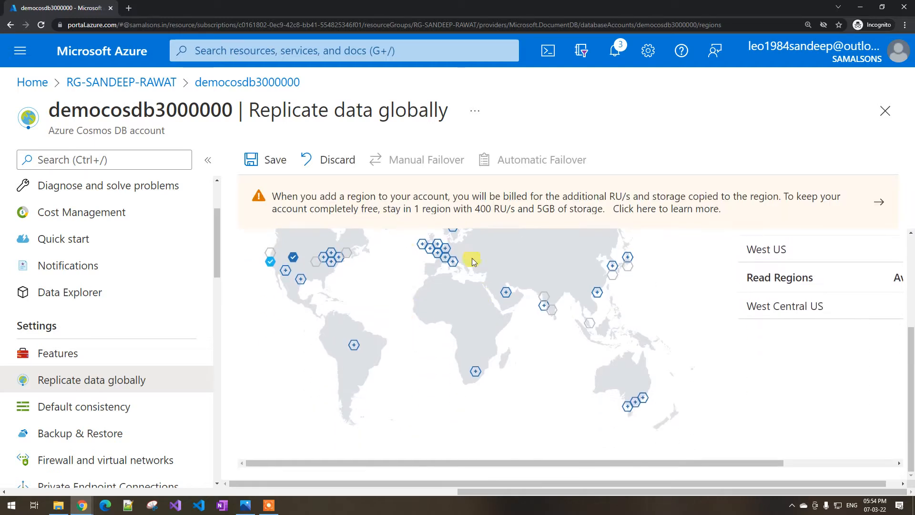
scroll(460, 304, up, 1)
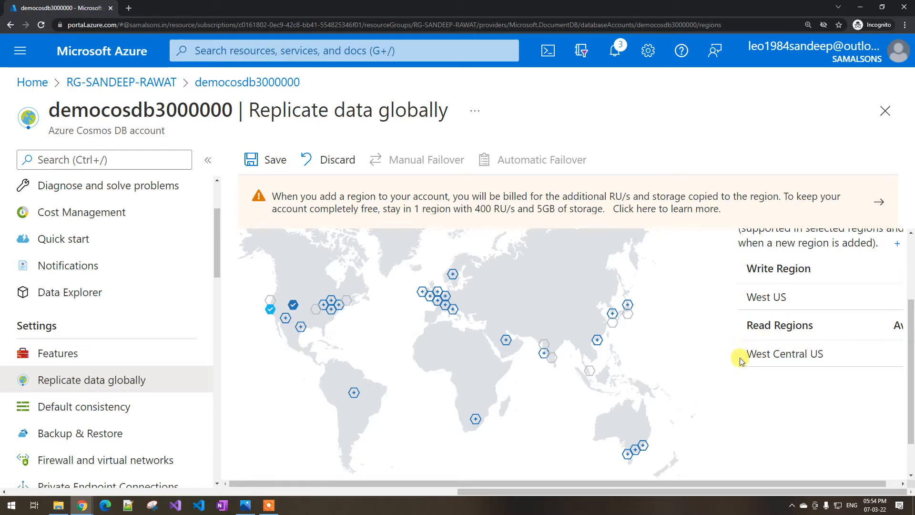
- Examine the write region and read region entries with the side navigation collapsed for more room
click(208, 159)
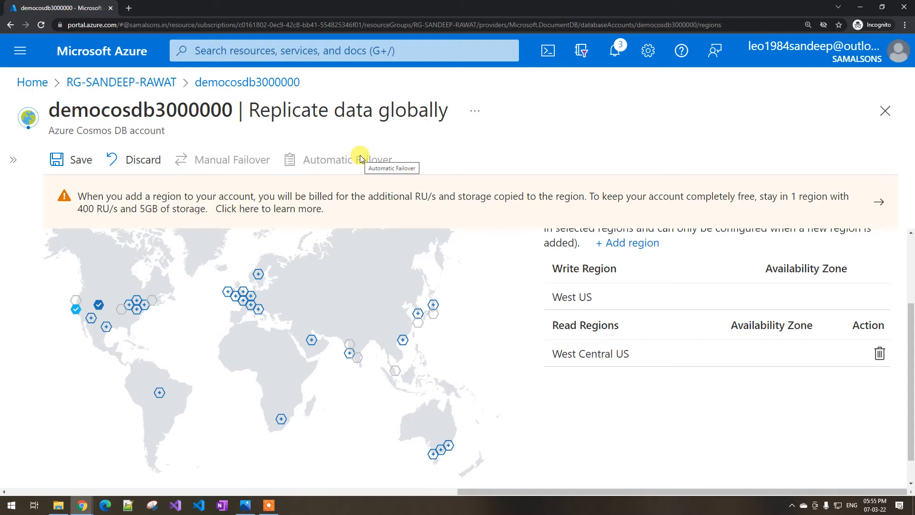
click(12, 160)
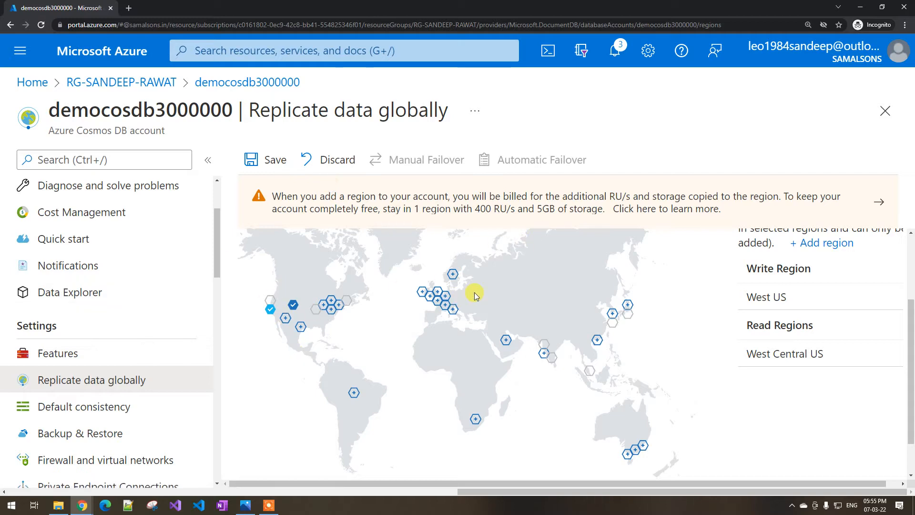
scroll(474, 293, up, 3)
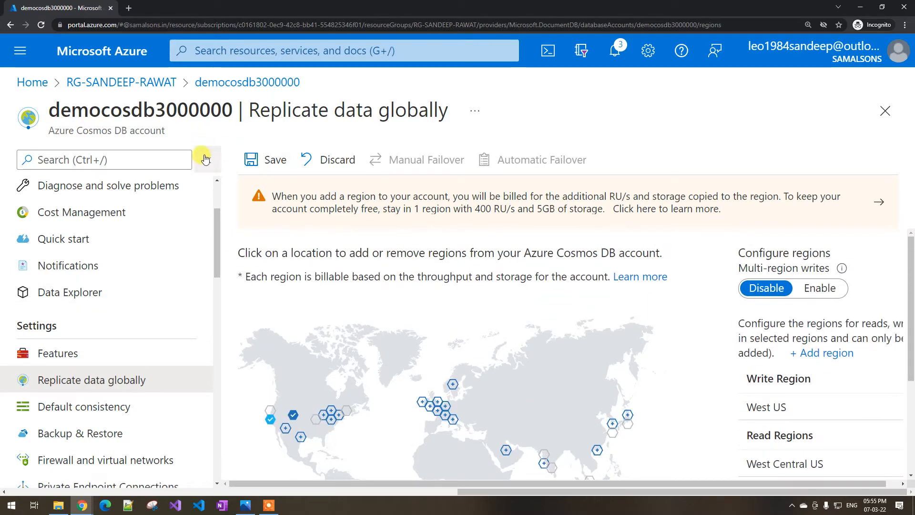
click(205, 159)
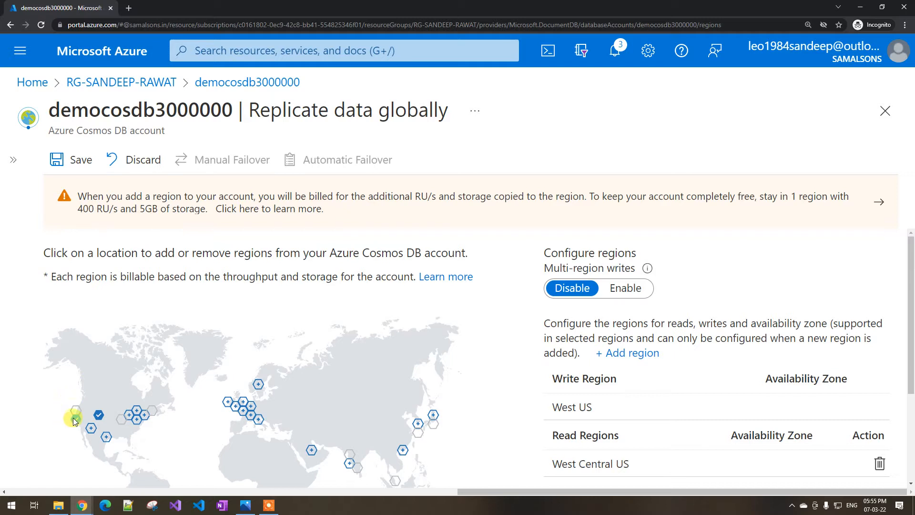
scroll(105, 421, down, 2)
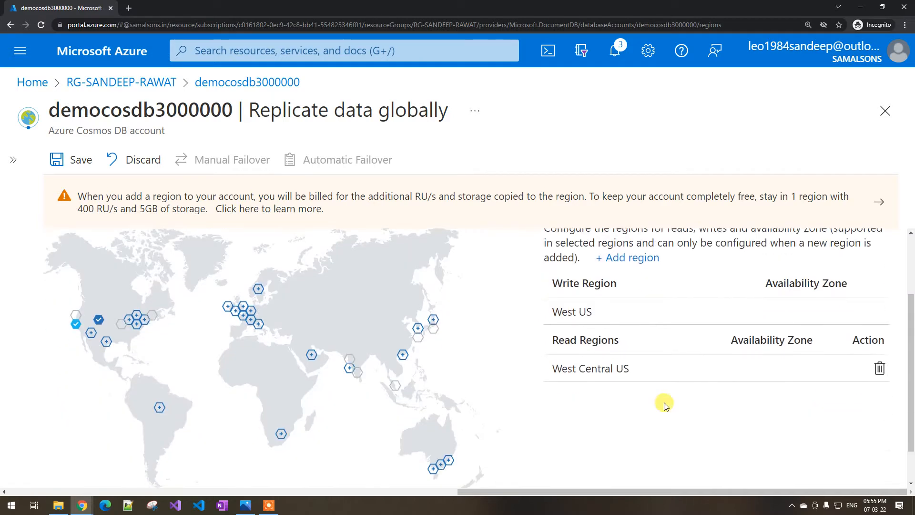
drag(562, 285, 593, 286)
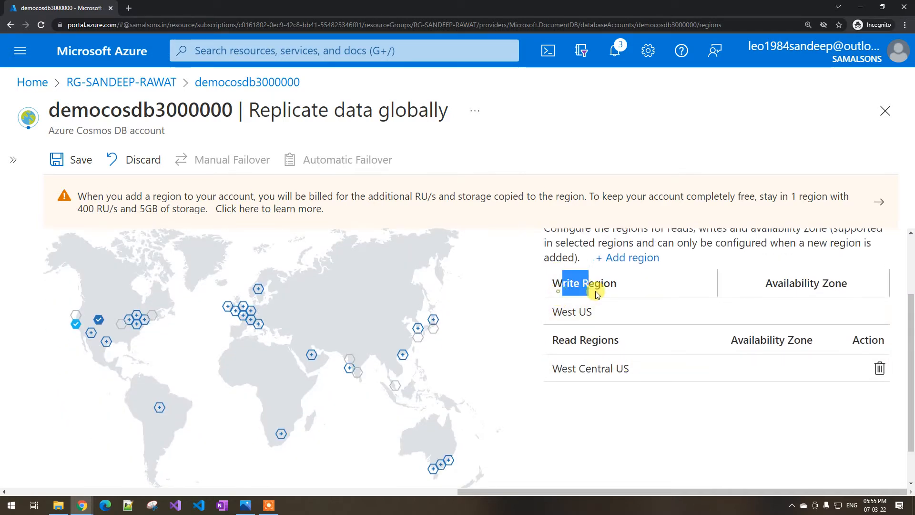
drag(556, 343, 600, 340)
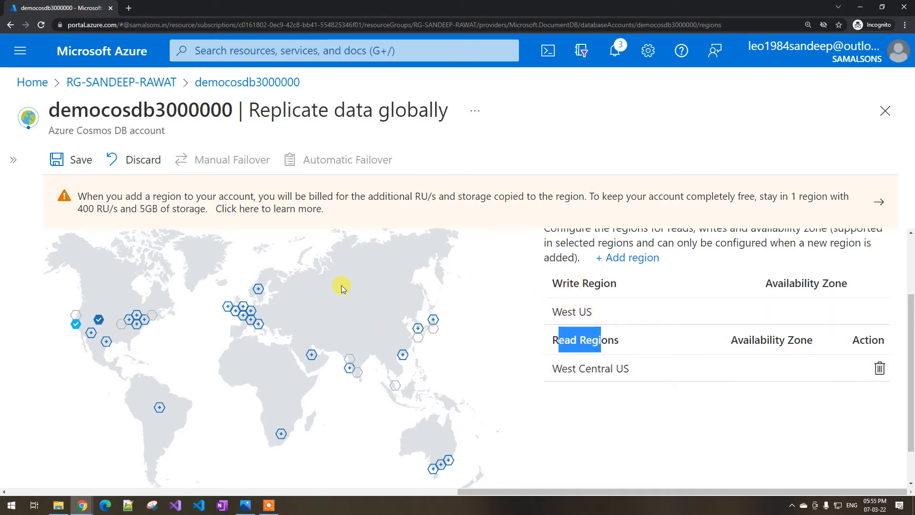
click(605, 340)
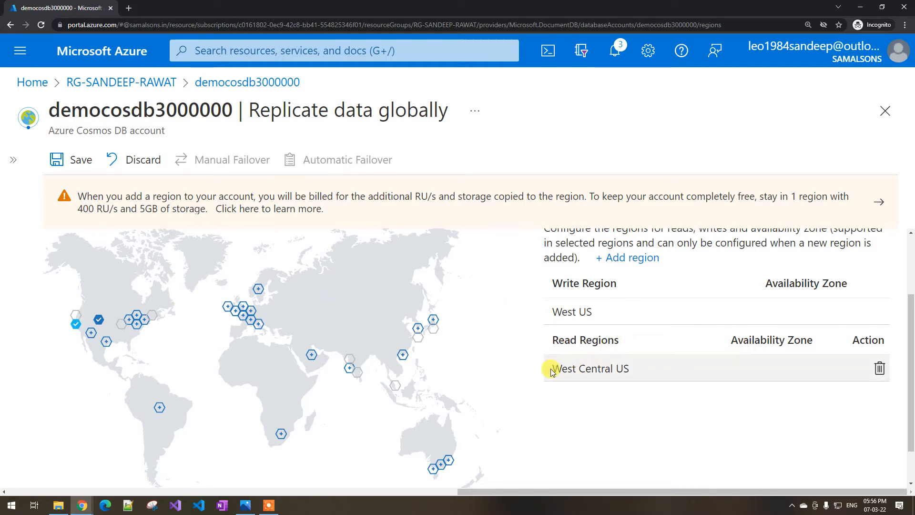
- Review the multi-region writes setting against the listed write and read regions
scroll(615, 370, up, 2)
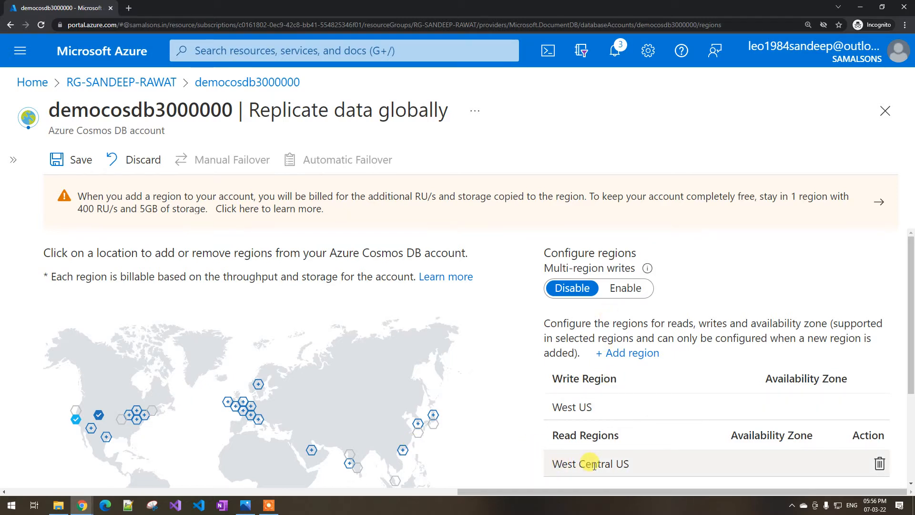
scroll(593, 464, down, 1)
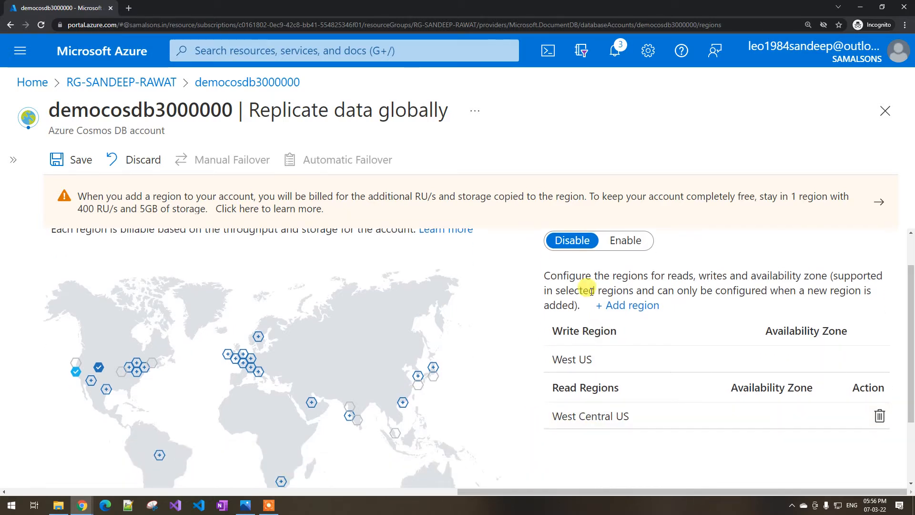
scroll(591, 295, up, 1)
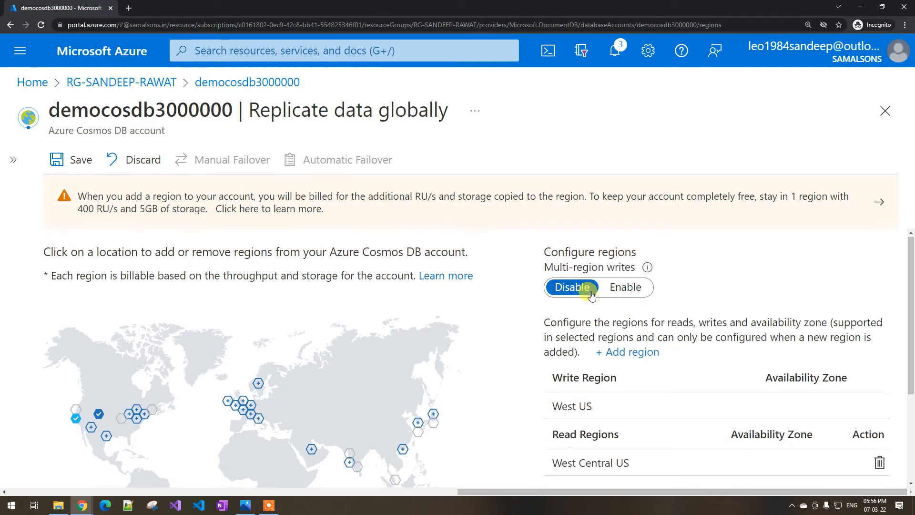
scroll(592, 305, down, 1)
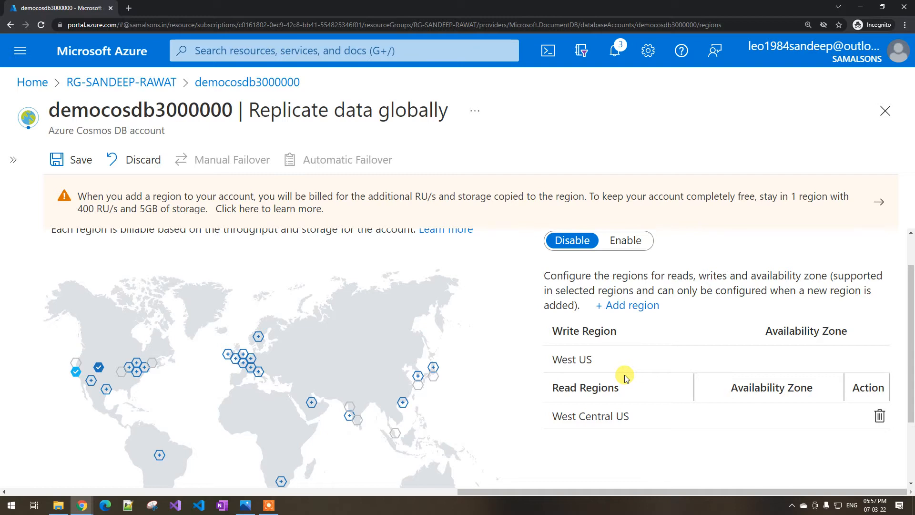
scroll(626, 378, up, 1)
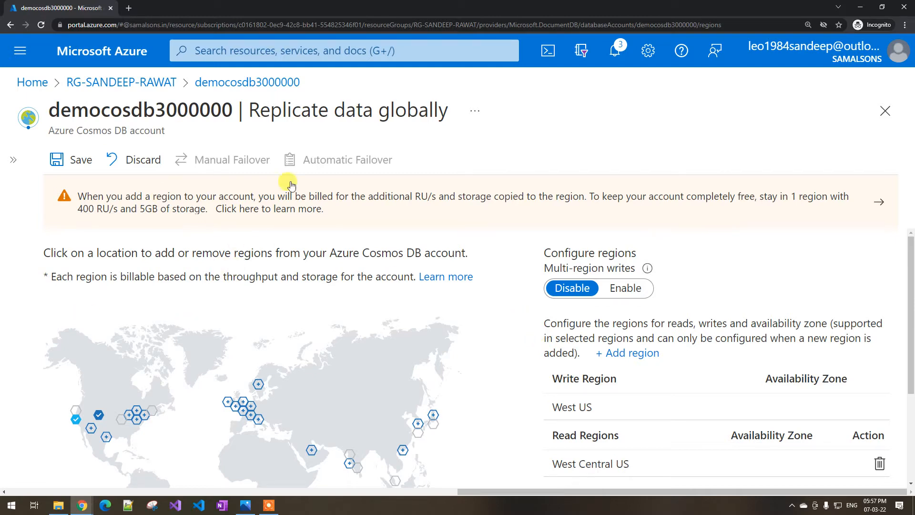
- Discard the unsaved region edits and open the account's default consistency settings
click(241, 90)
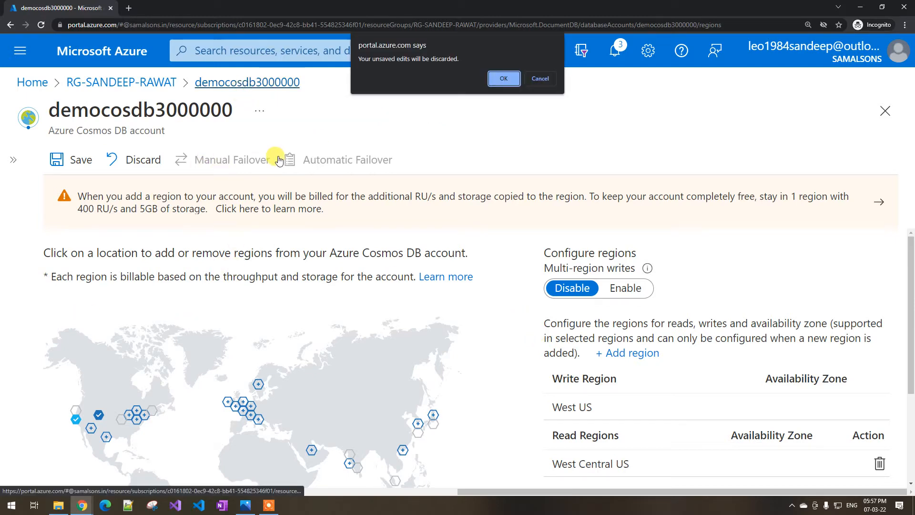
click(501, 78)
click(14, 160)
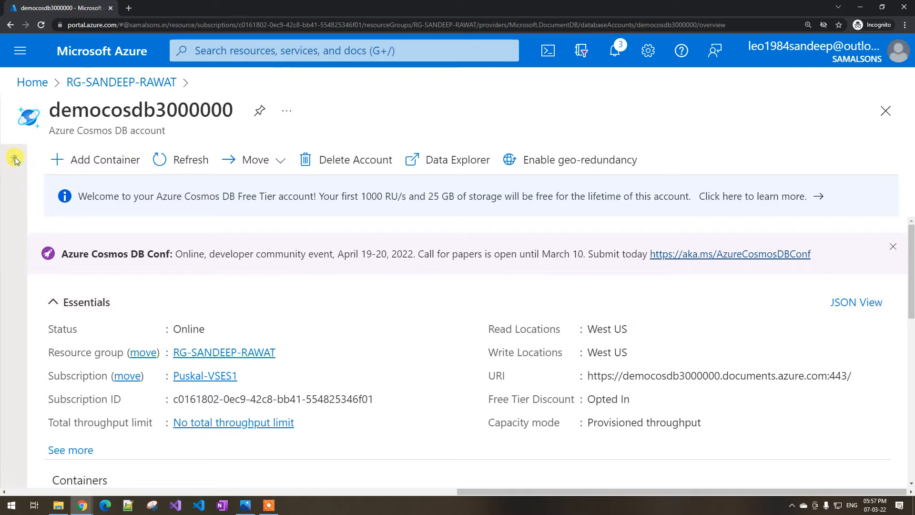
scroll(128, 294, down, 4)
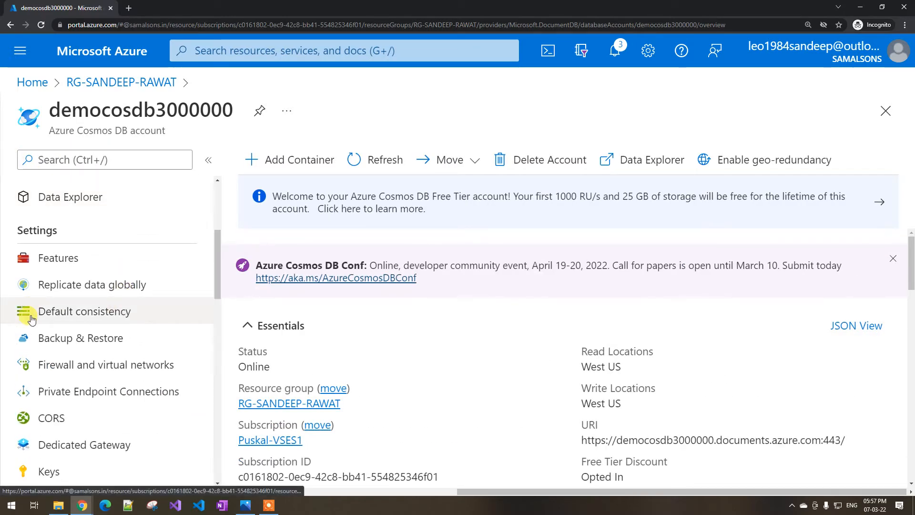
click(66, 312)
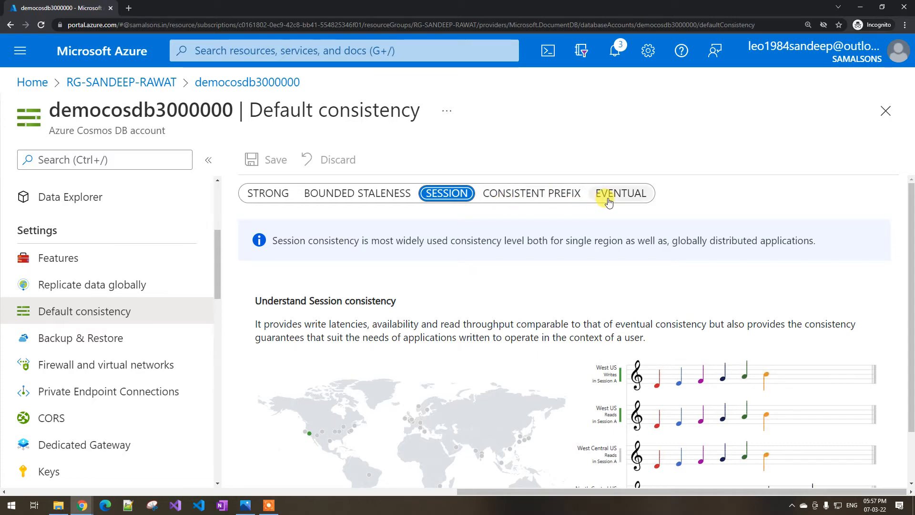
- Switch to cosmos database 4.jpg in Photos, tick and connect the east us and west us application boxes, and outline the Delhi customer record
click(245, 504)
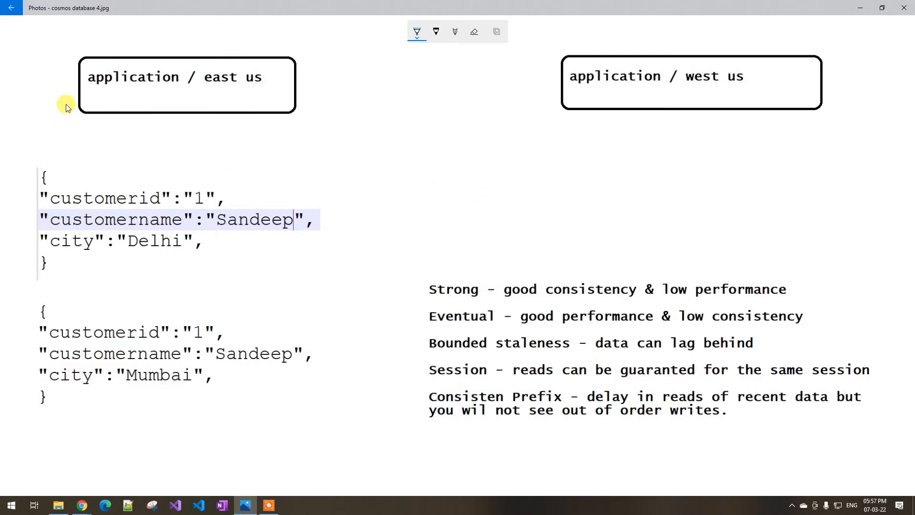
drag(42, 94, 112, 104)
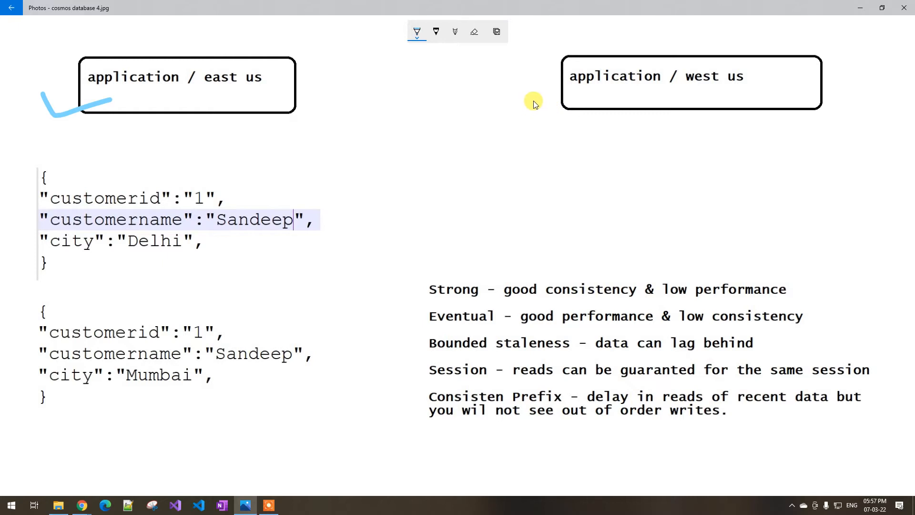
drag(531, 100, 624, 93)
drag(319, 92, 547, 88)
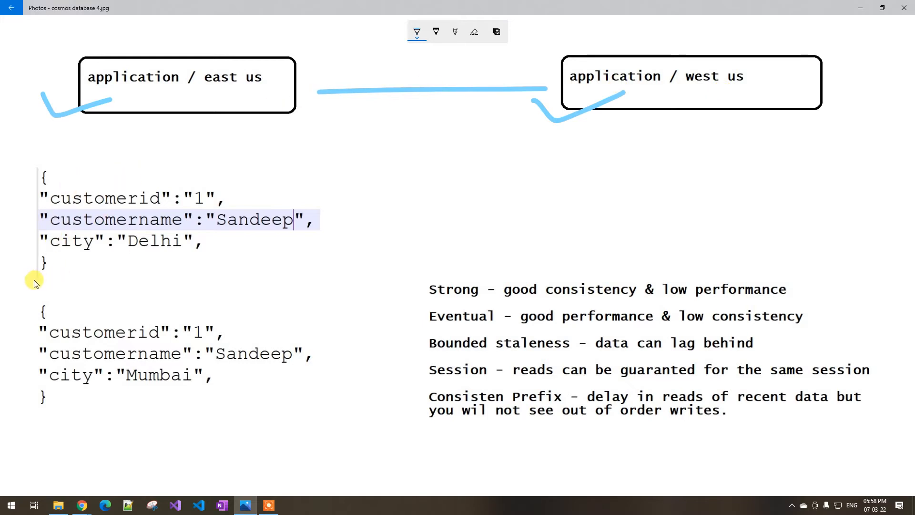
mouse_move(34, 281)
mouse_down()
mouse_move(293, 271)
mouse_move(324, 211)
mouse_move(225, 179)
mouse_move(82, 173)
mouse_up()
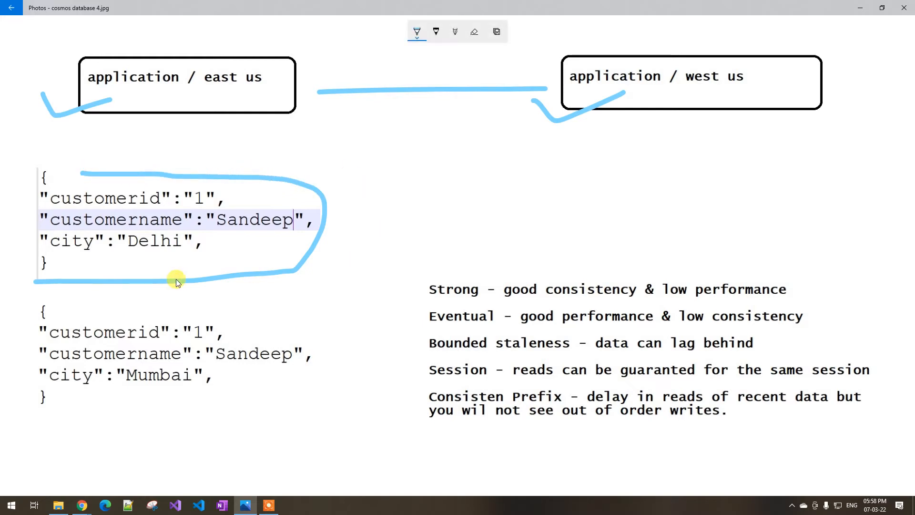